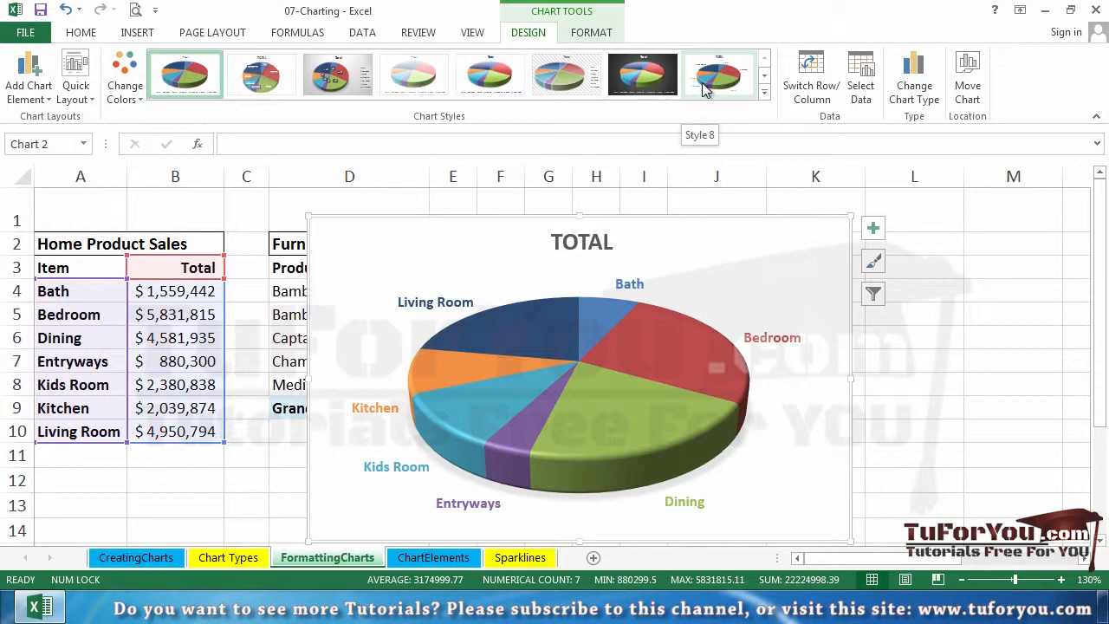
- Apply the eighth chart style to the 3-D pie chart, and switch it back to the first style
left_click(766, 101)
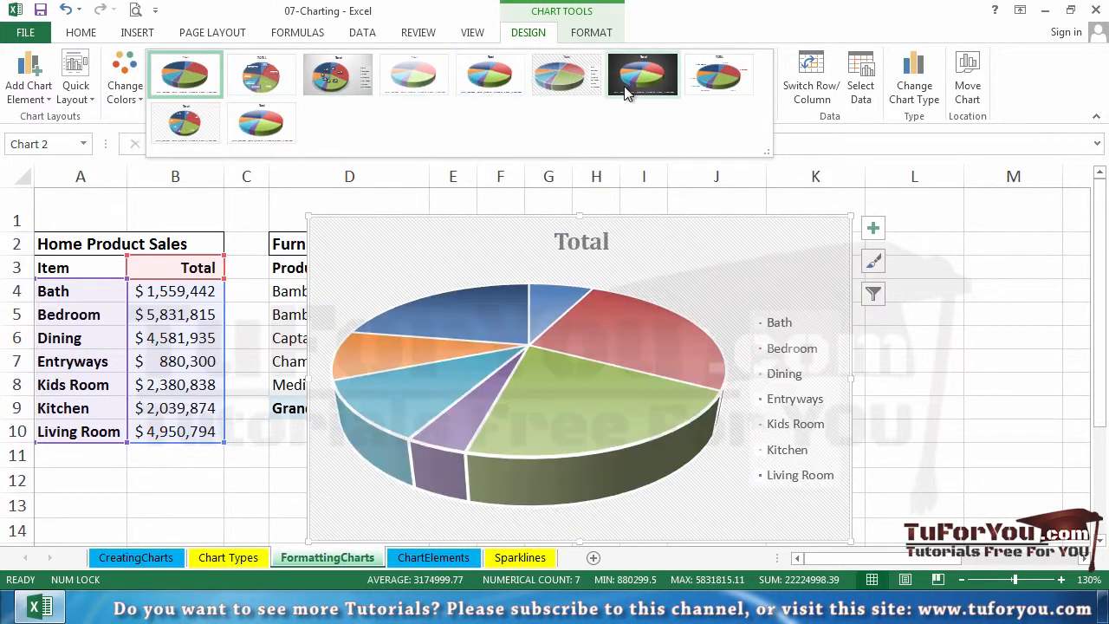
left_click(718, 80)
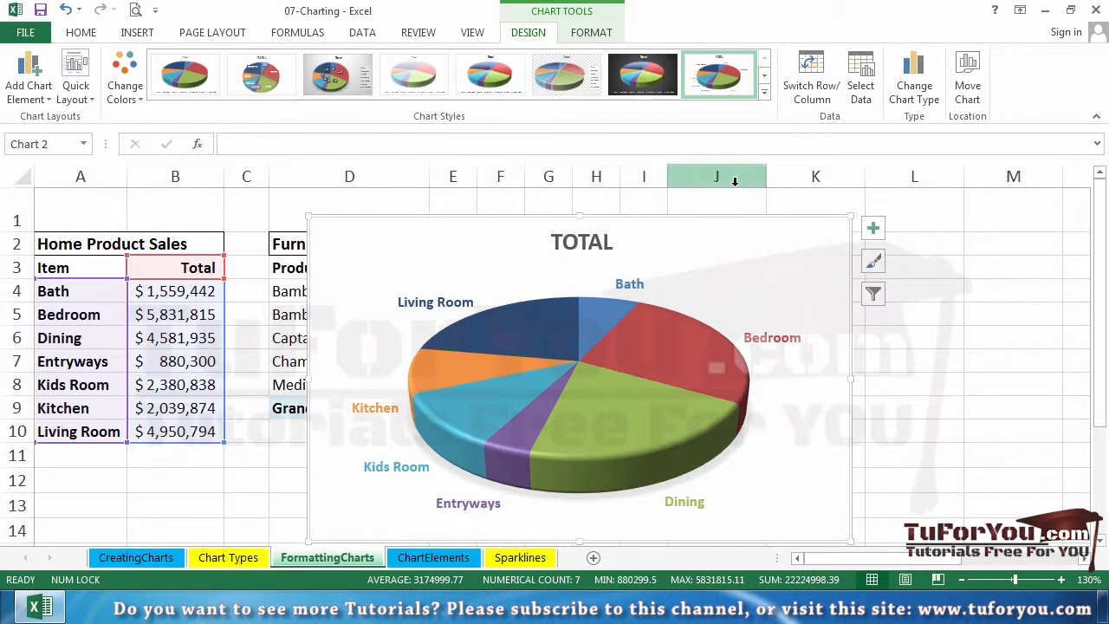
left_click(875, 264)
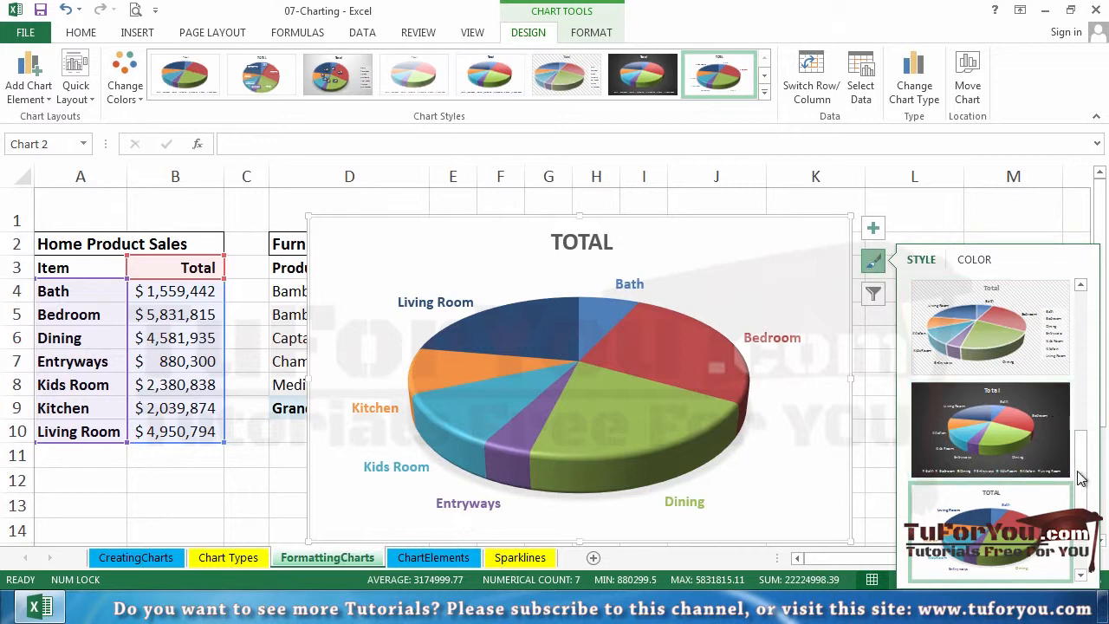
left_click_drag(1080, 477, 1101, 313)
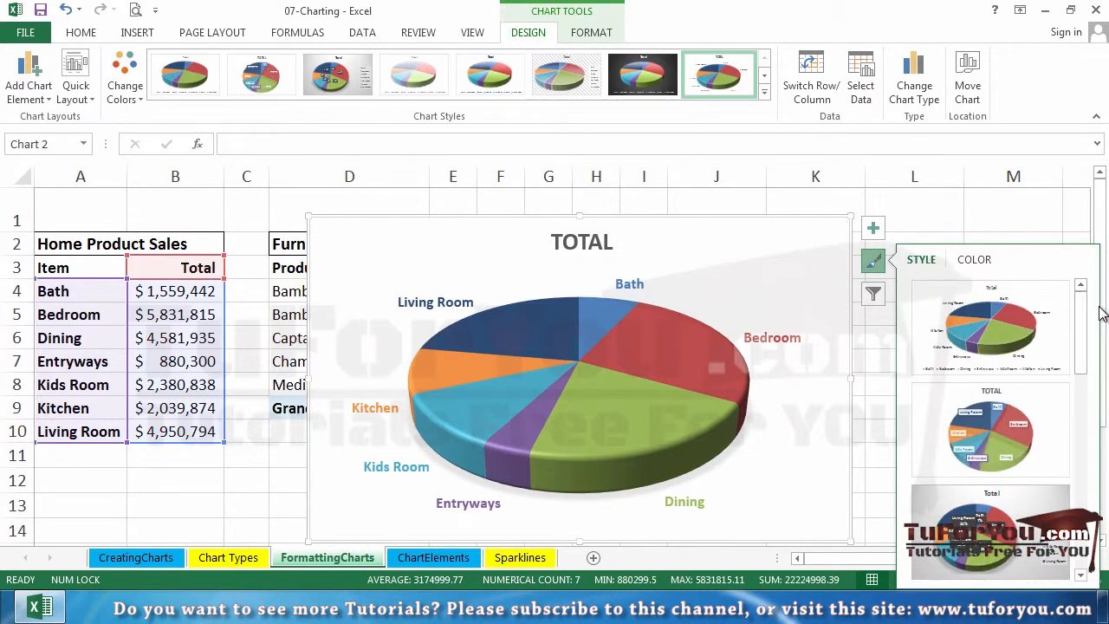
left_click(991, 331)
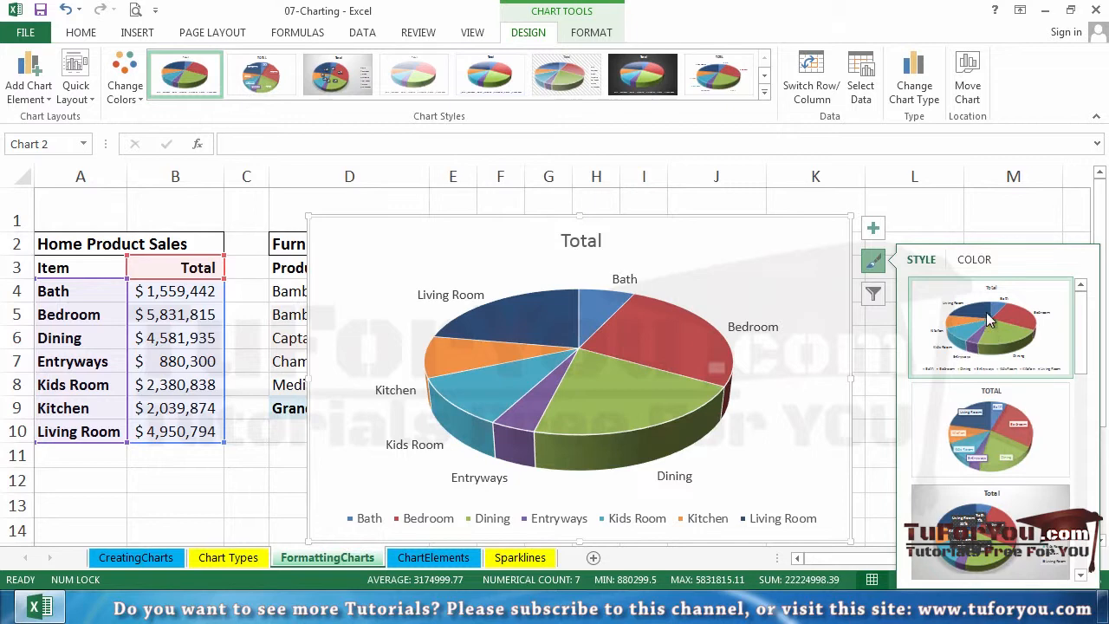
left_click(937, 206)
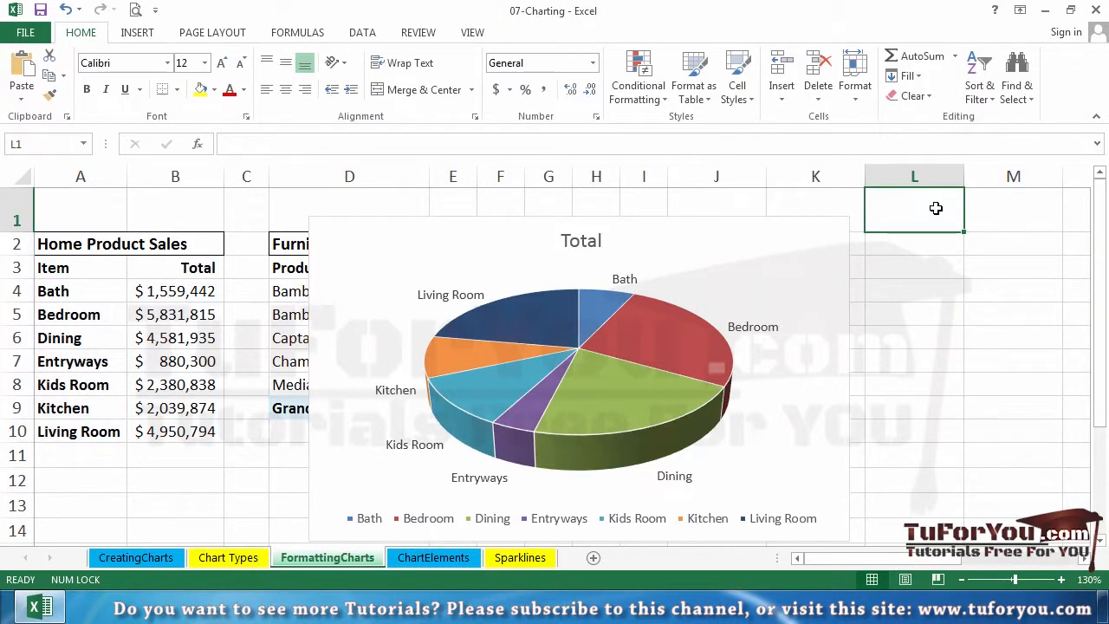
- Shrink the pie chart and move it below the Home Product Sales table, clear of the furniture sales data
left_click(846, 218)
left_click_drag(848, 217, 647, 348)
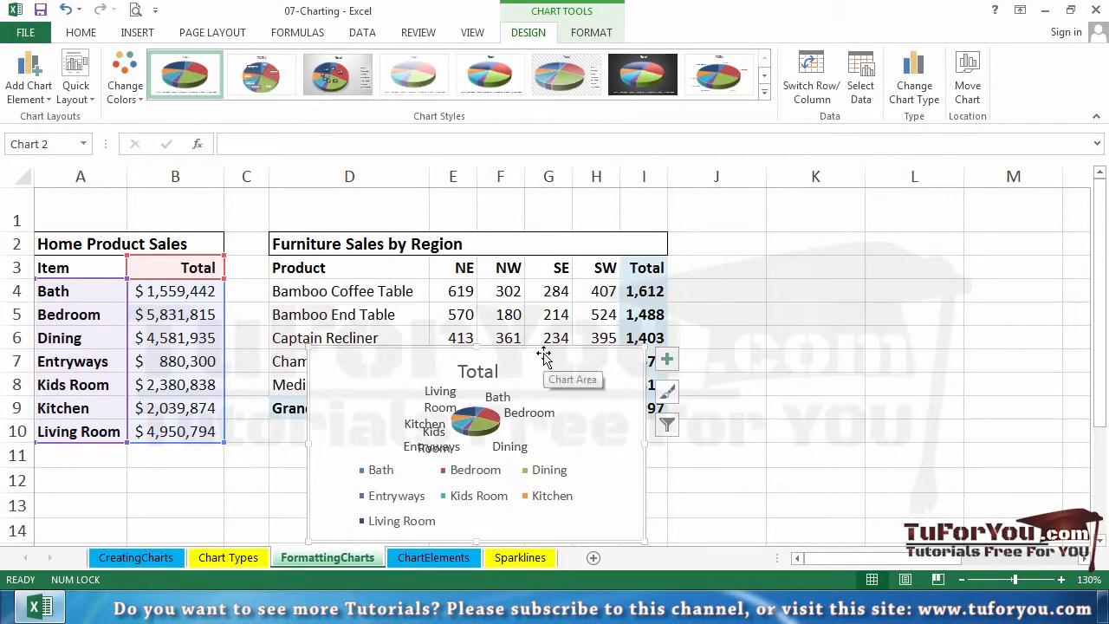
left_click_drag(483, 352, 260, 477)
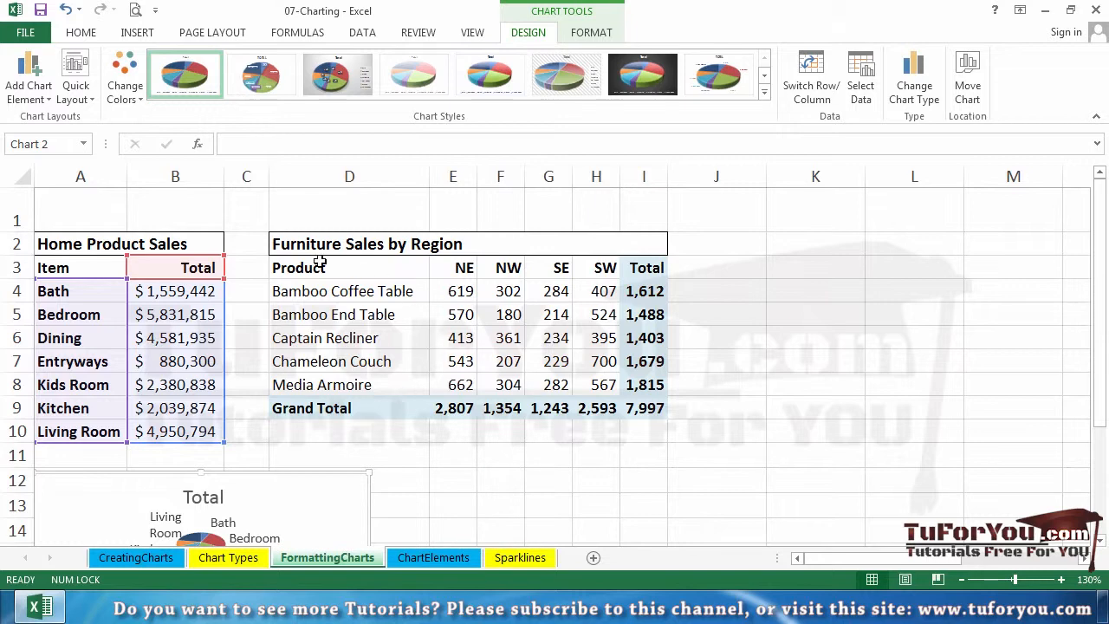
- Create a default column chart from the furniture sales range D3:H8 and apply the eleventh chart style
left_click_drag(306, 270, 595, 384)
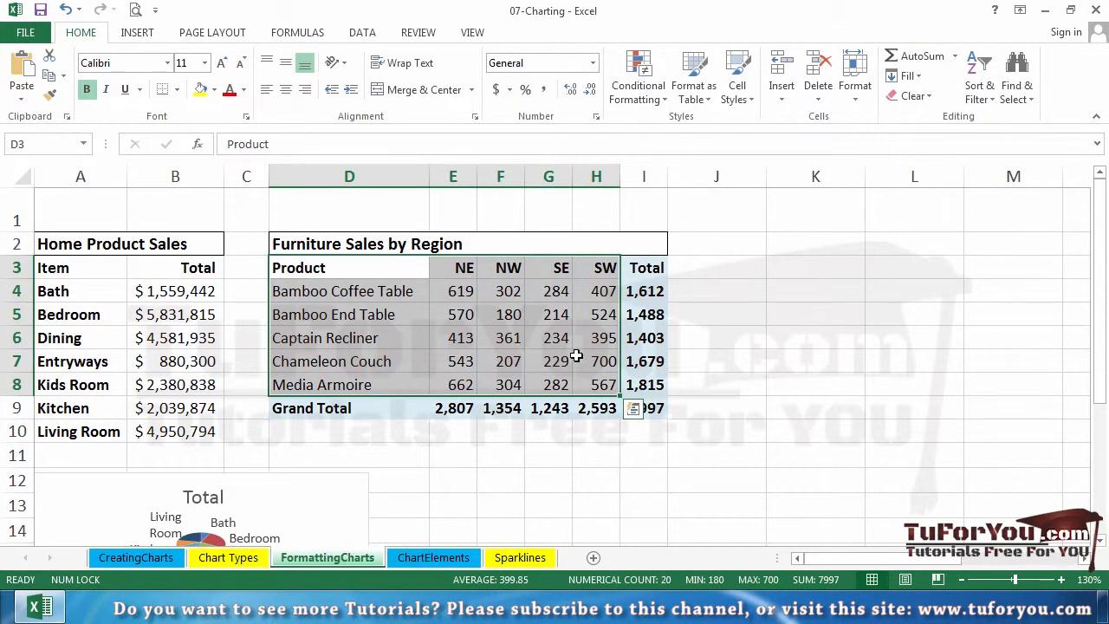
key("alt+F1")
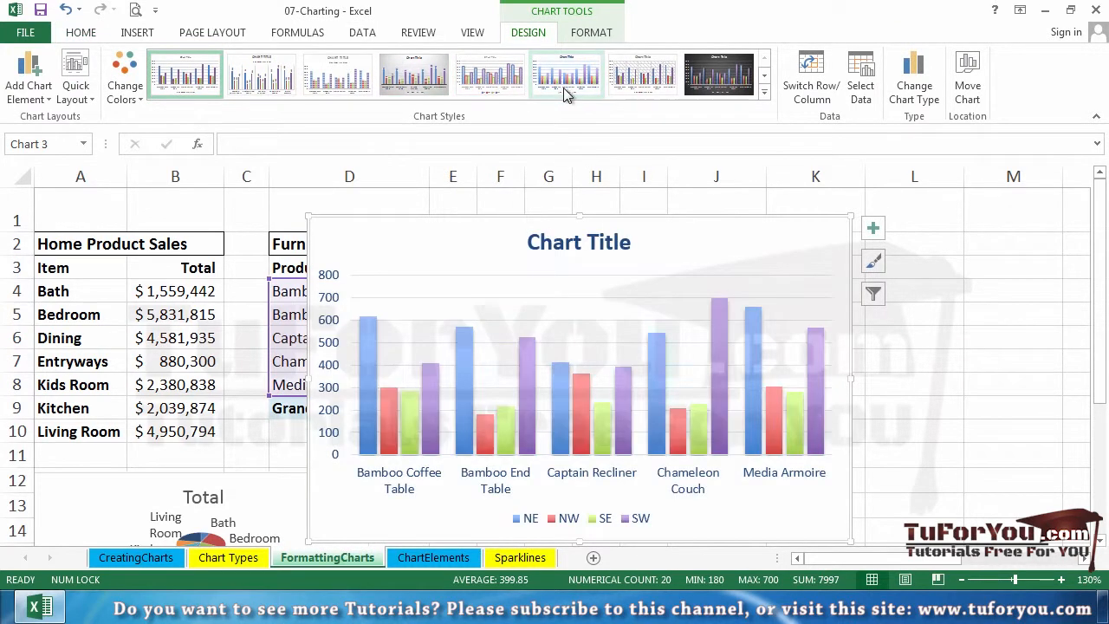
left_click(764, 92)
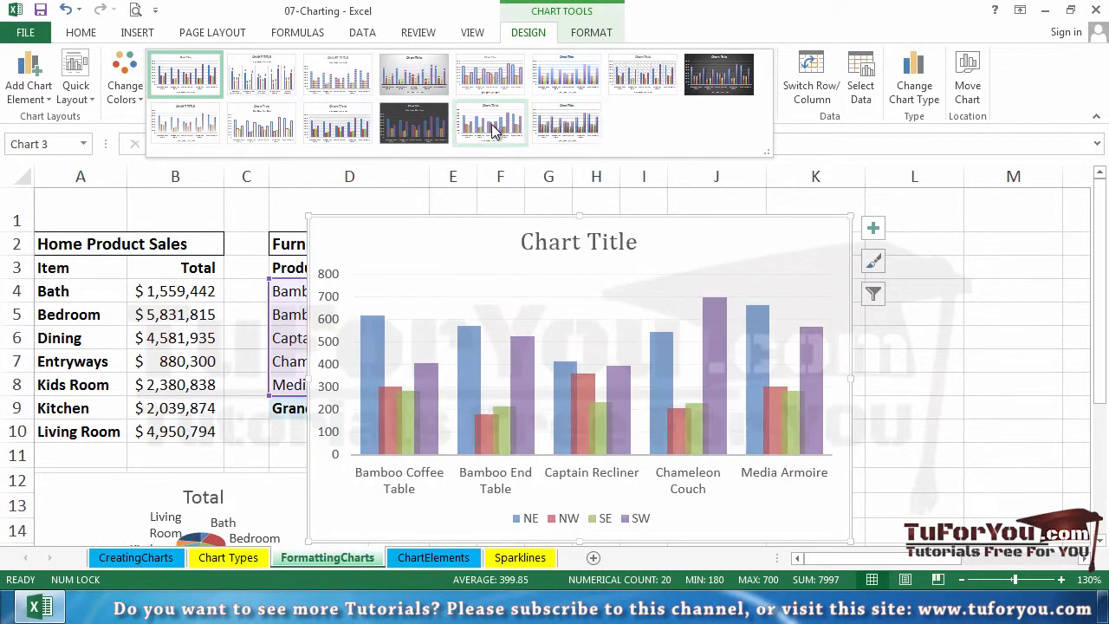
left_click(333, 128)
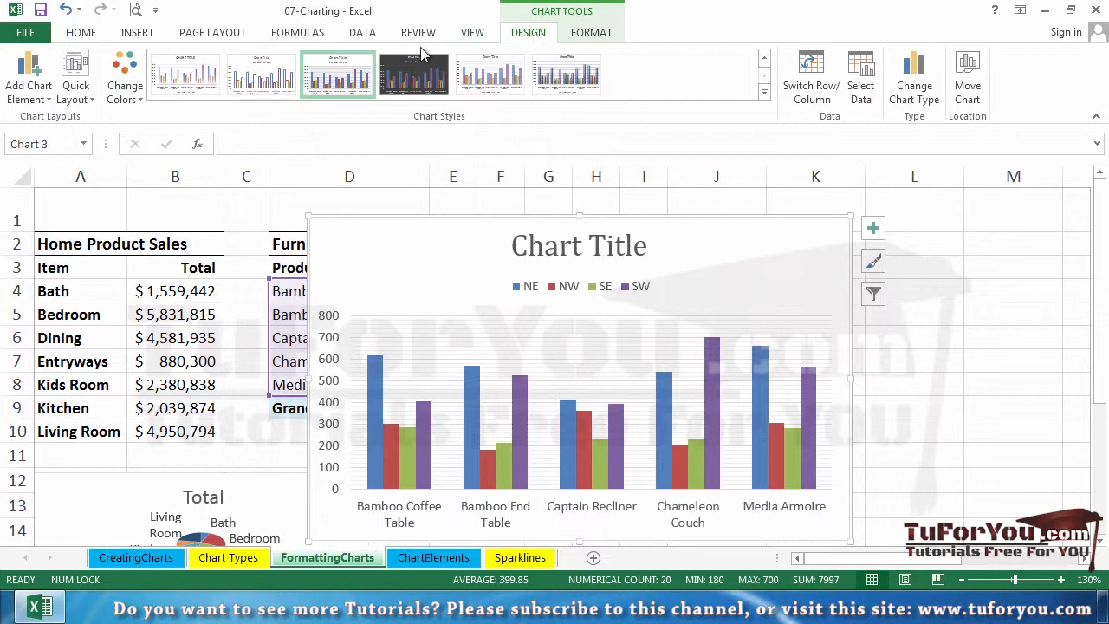
- Apply the ninth quick layout, with axis titles and a side legend, and move the column chart right to uncover the furniture table's heading
left_click(79, 74)
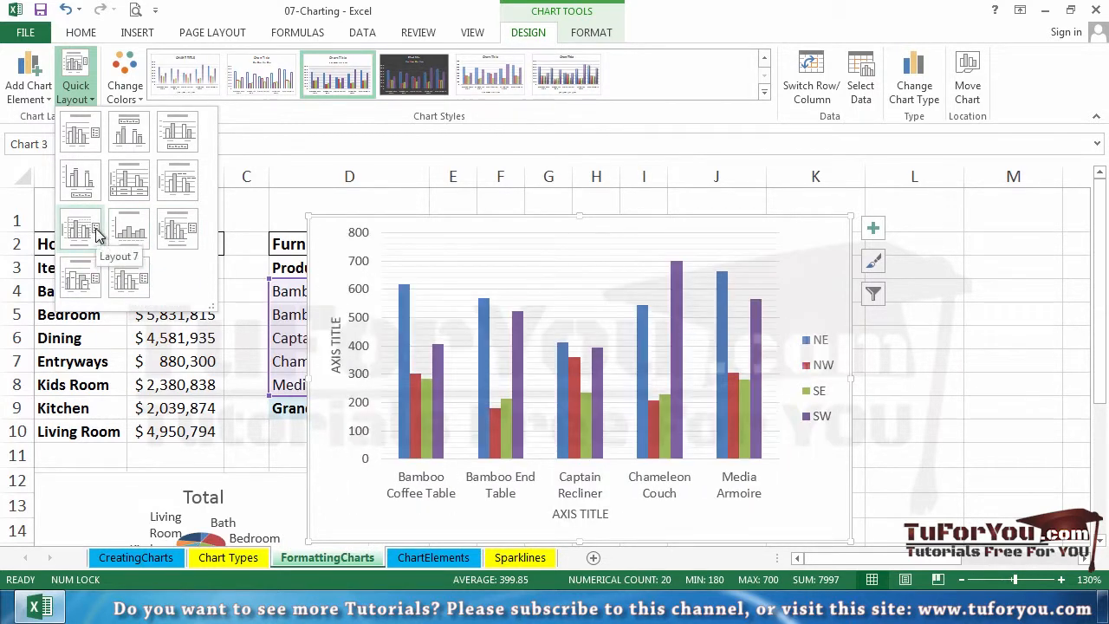
left_click(169, 239)
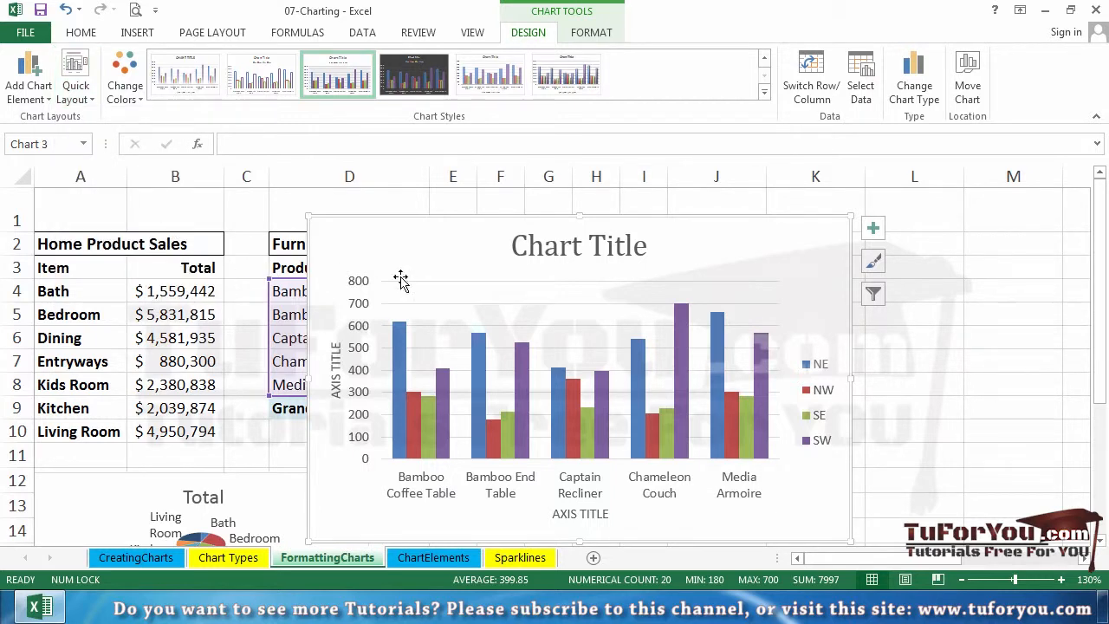
left_click(593, 248)
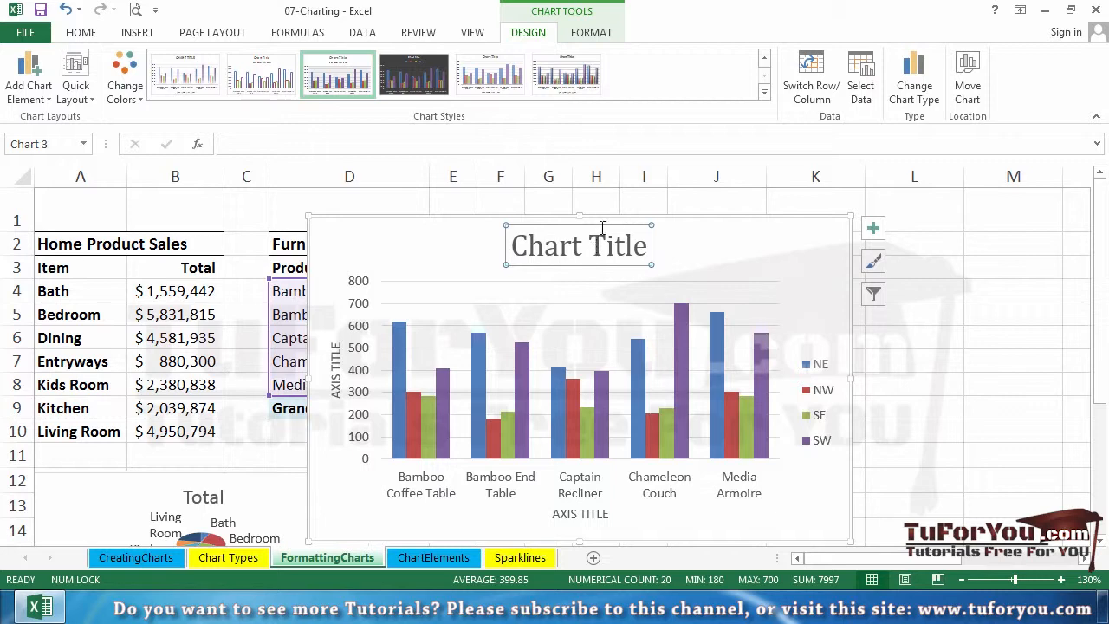
left_click_drag(609, 220, 792, 217)
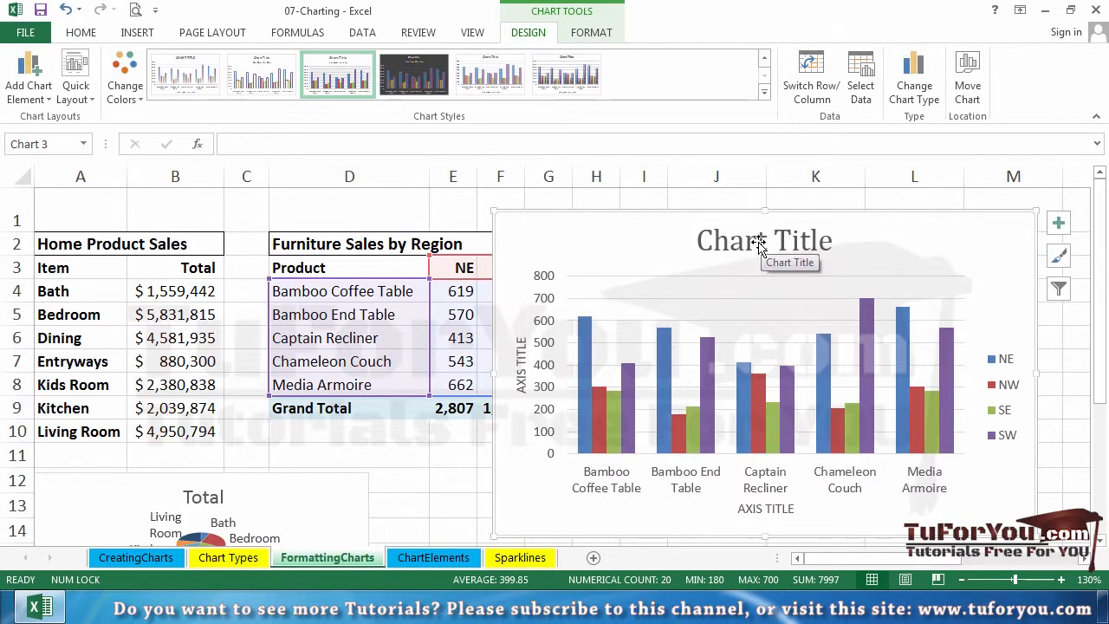
- Link the column chart's title to cell D2, Furniture Sales by Region
left_click(759, 244)
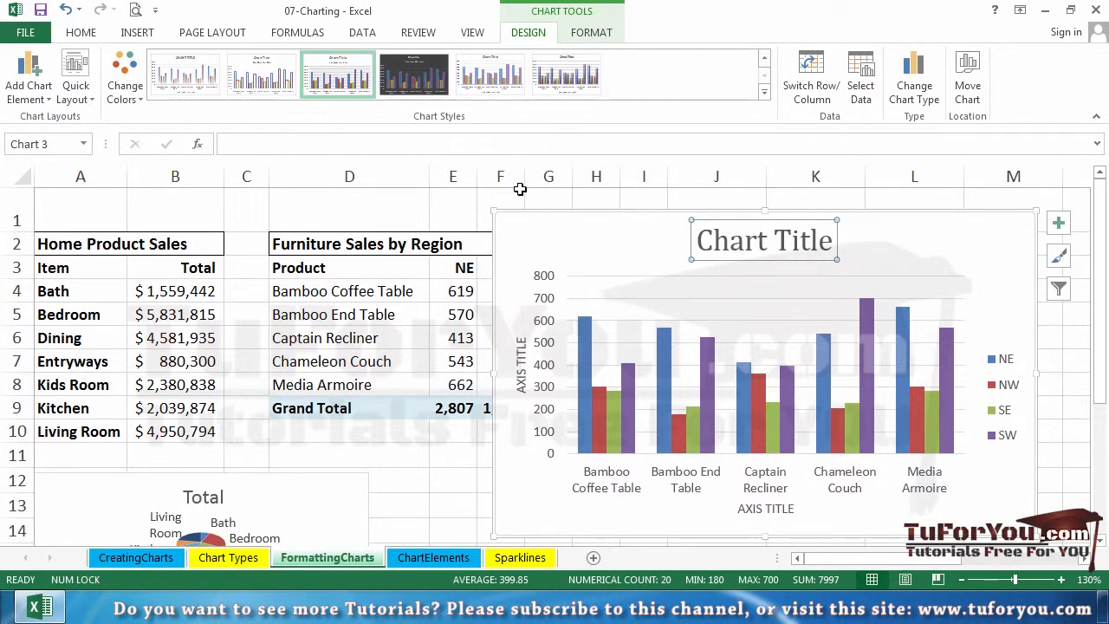
left_click(486, 144)
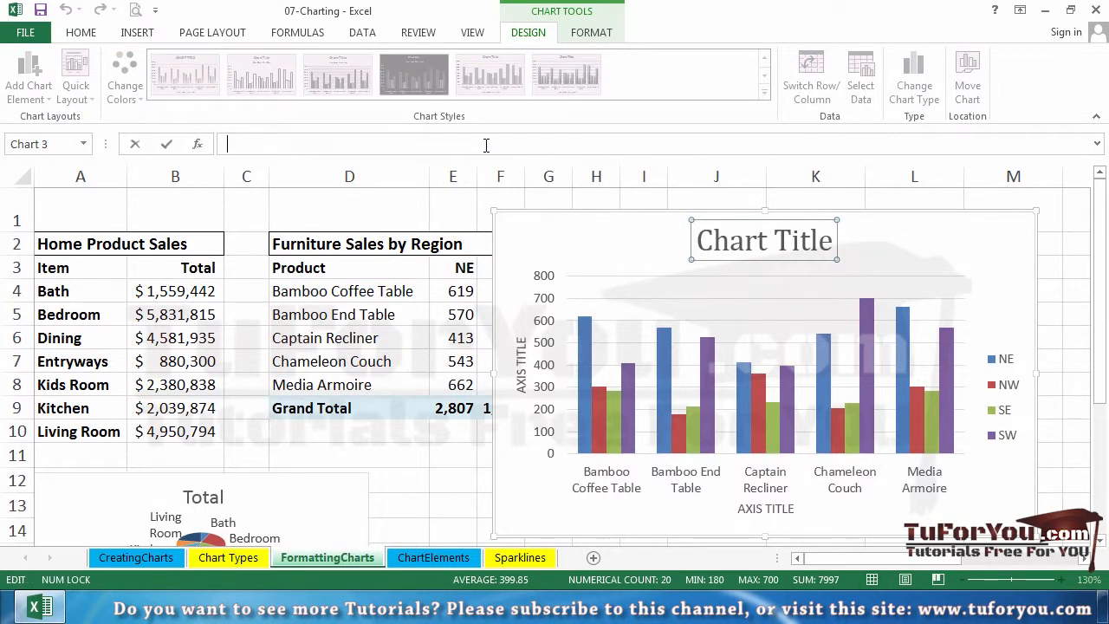
type("=")
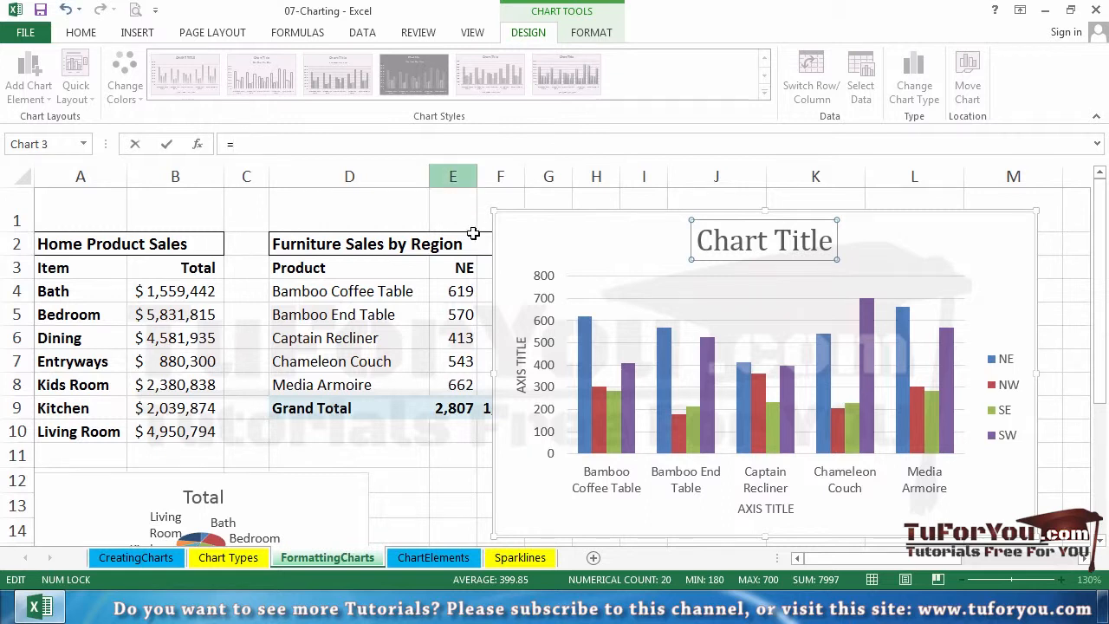
left_click(405, 245)
key("Return")
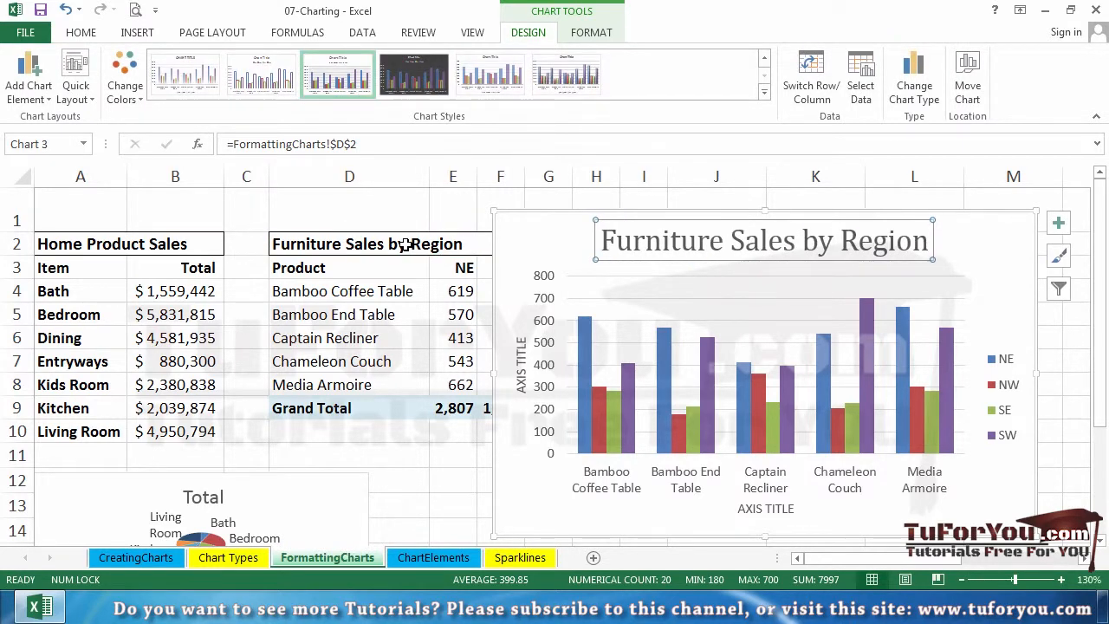
- Set the column chart's vertical axis title to Items Sold
left_click(518, 364)
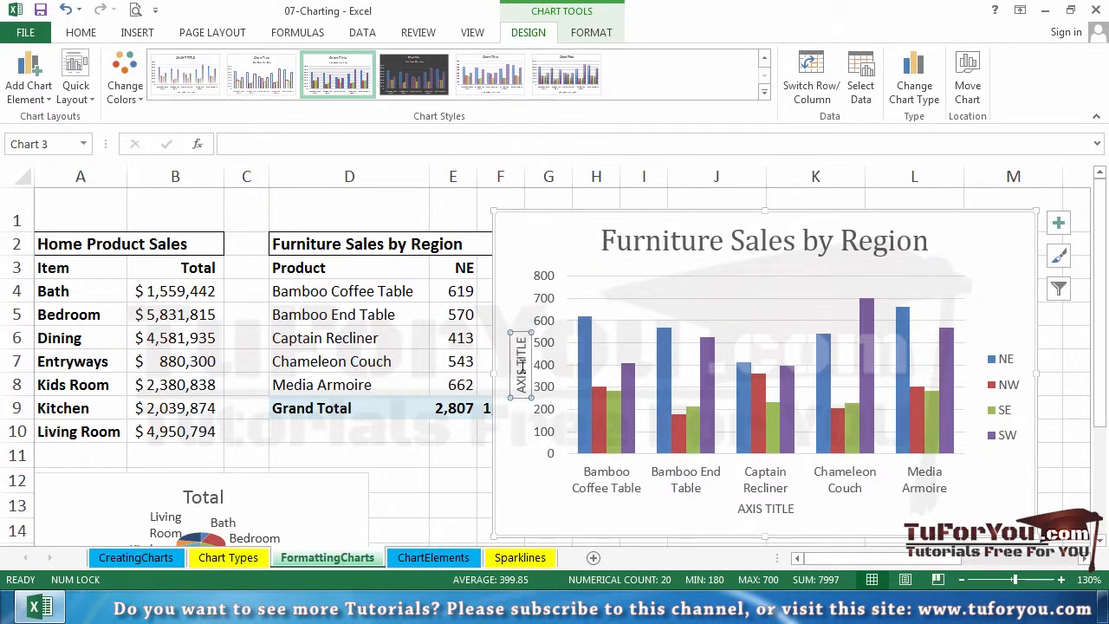
left_click(329, 143)
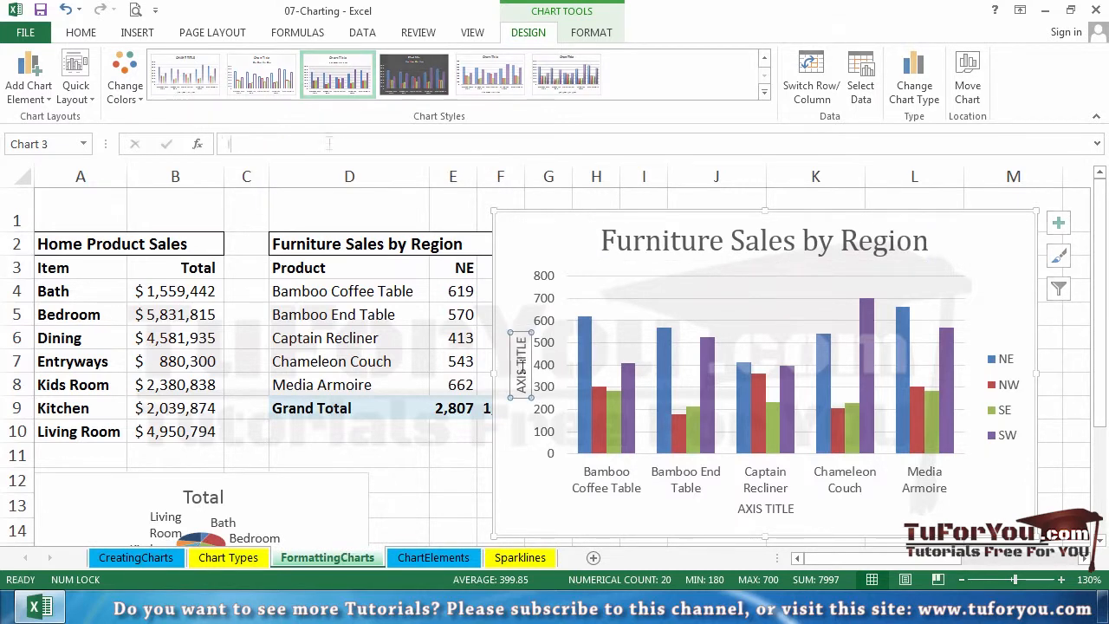
type("Items Sold")
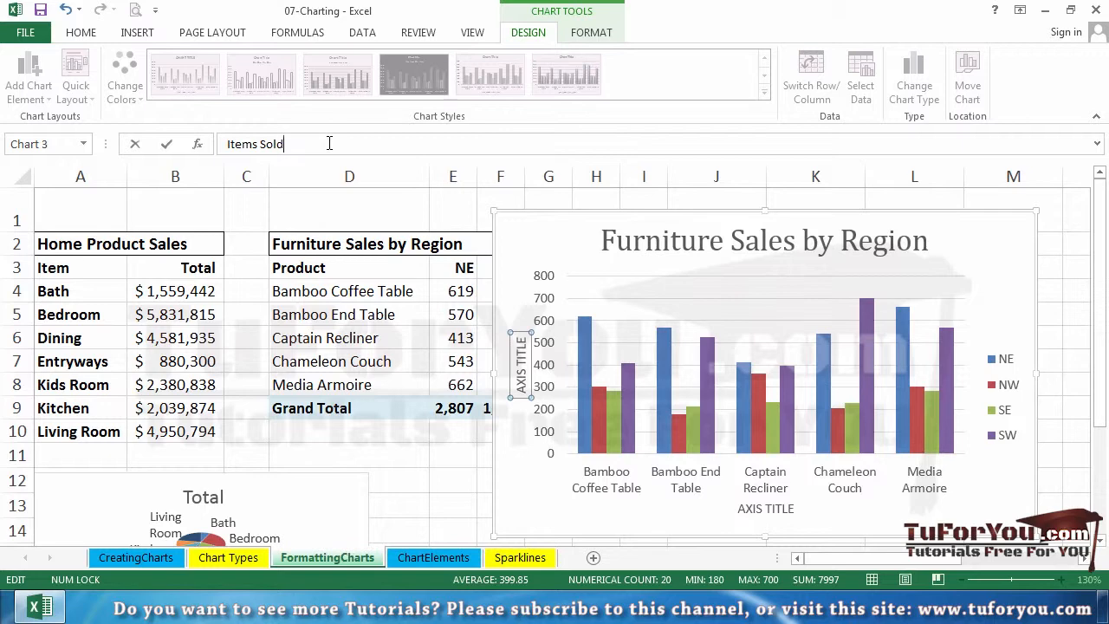
key("Return")
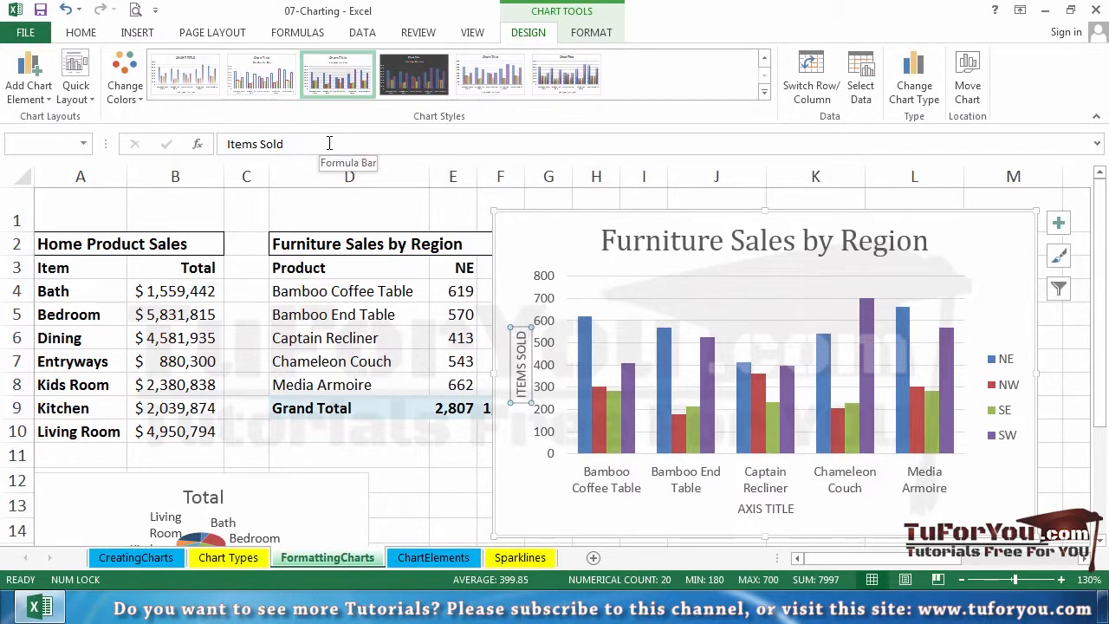
- Set the column chart's horizontal axis title to 2013
left_click(759, 511)
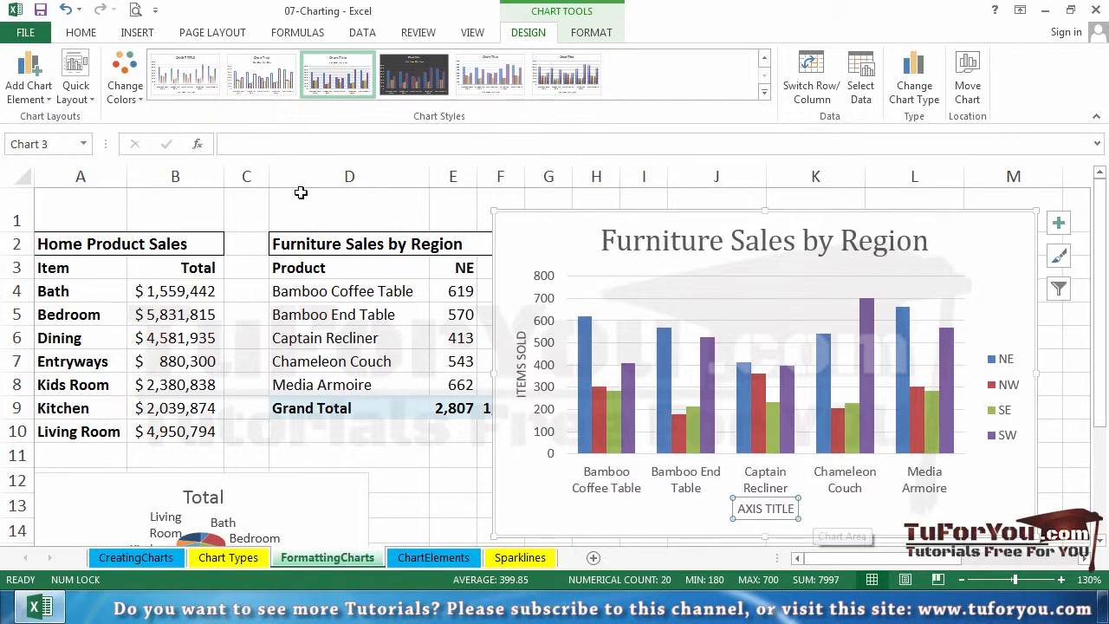
left_click(346, 143)
type("2013")
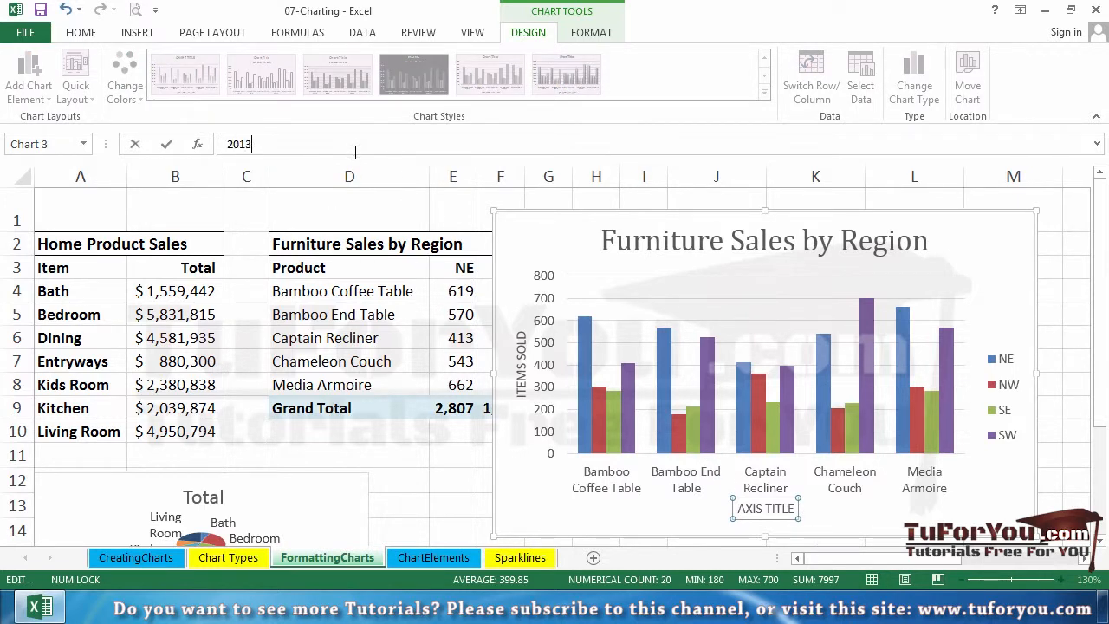
key("Return")
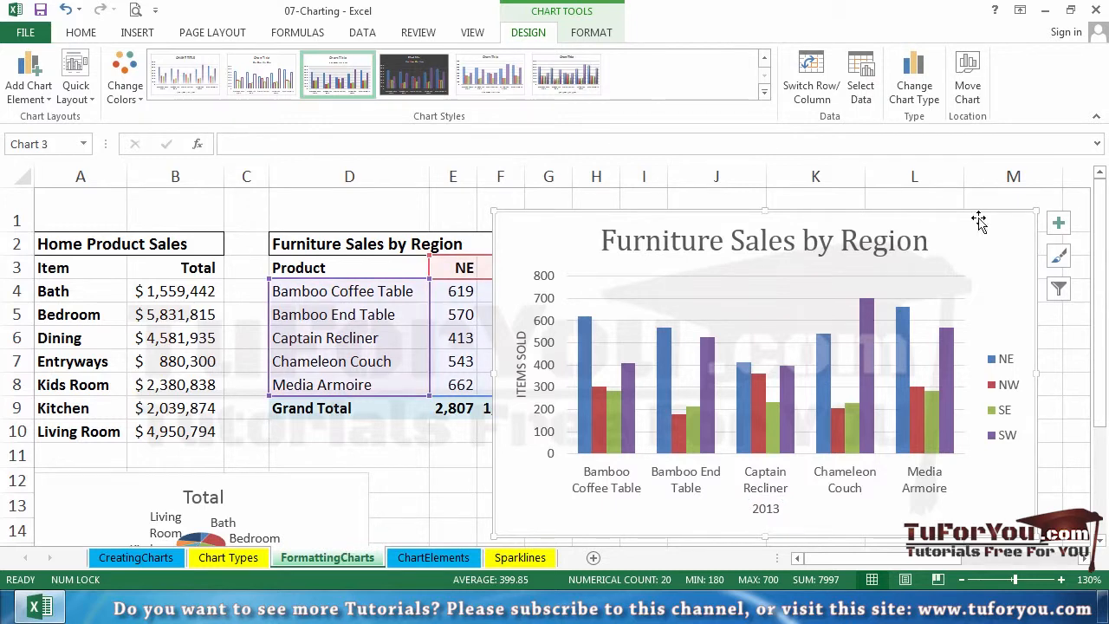
- Move the column chart left over the furniture table and apply the Moderate Effect - Orange, Accent 6 shape style to its chart area
right_click(978, 220)
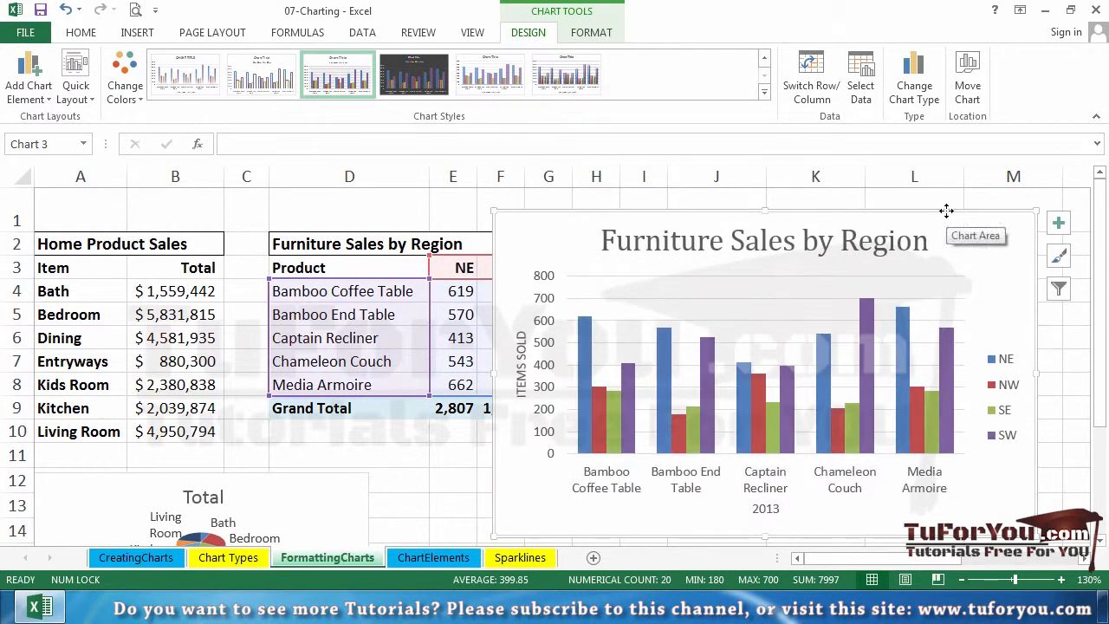
left_click_drag(947, 213, 665, 198)
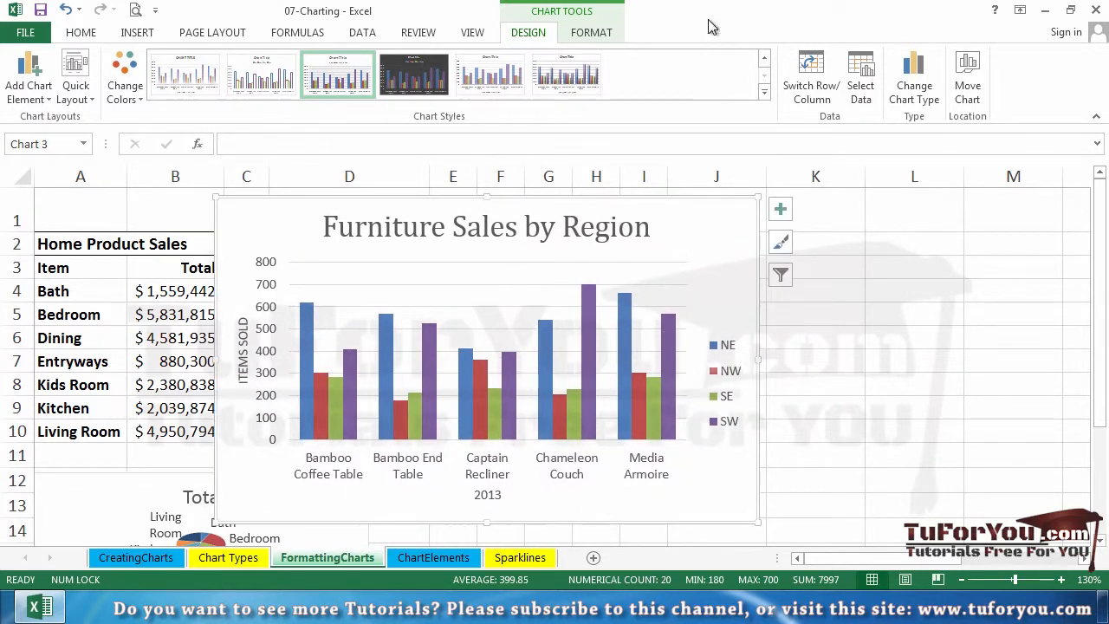
left_click(589, 35)
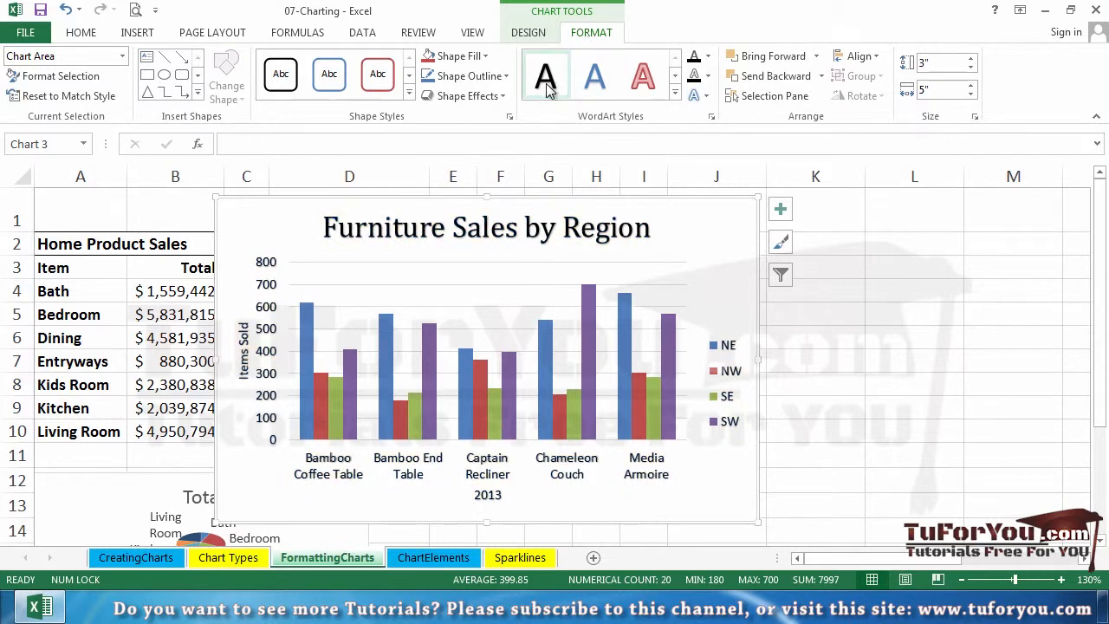
mouse_move(397, 378)
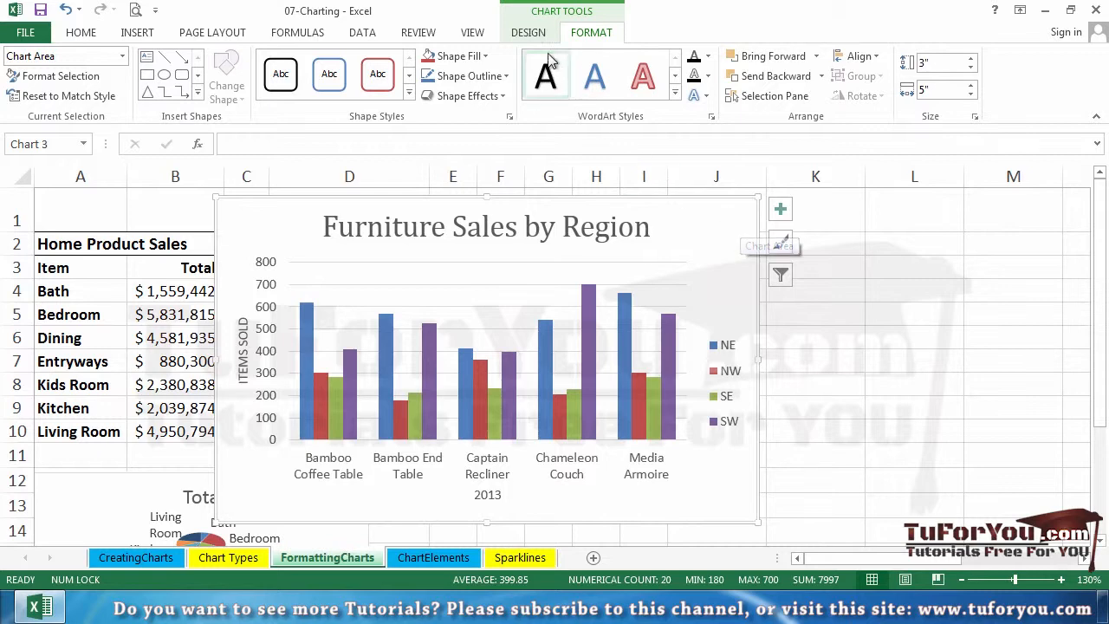
left_click(408, 95)
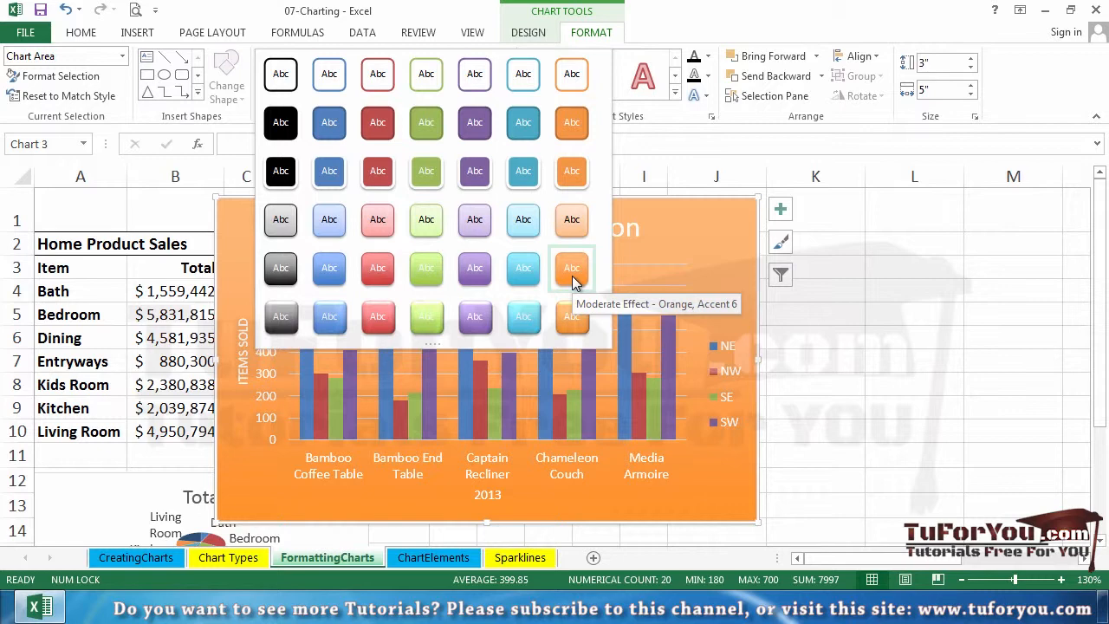
left_click(572, 276)
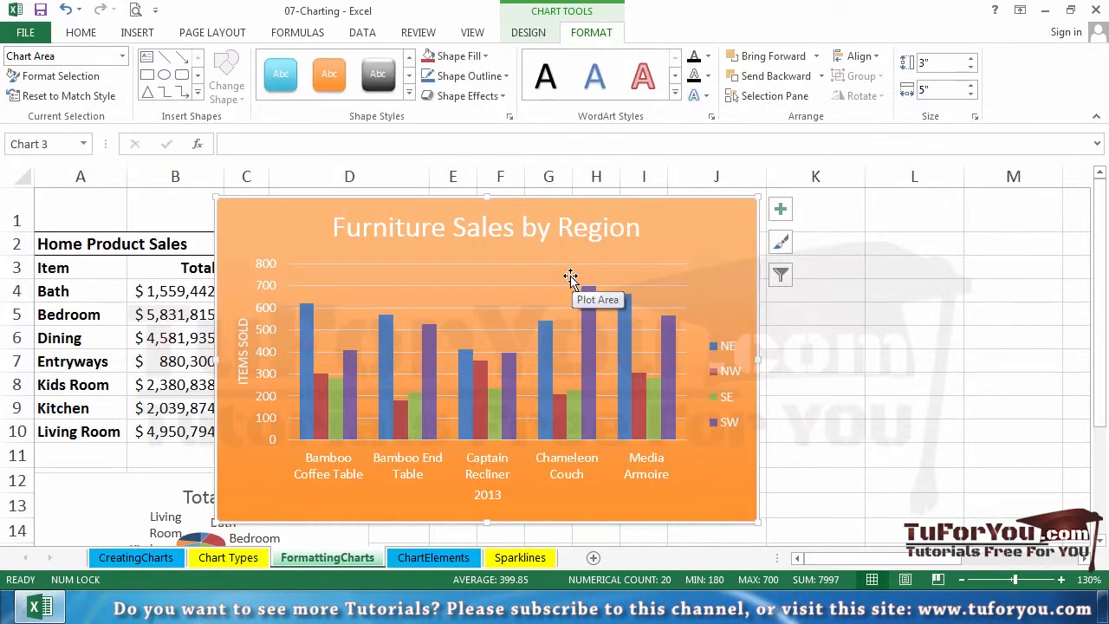
- Apply the light green gradient shape style from the fourth row of presets to the column chart's plot area
left_click(487, 296)
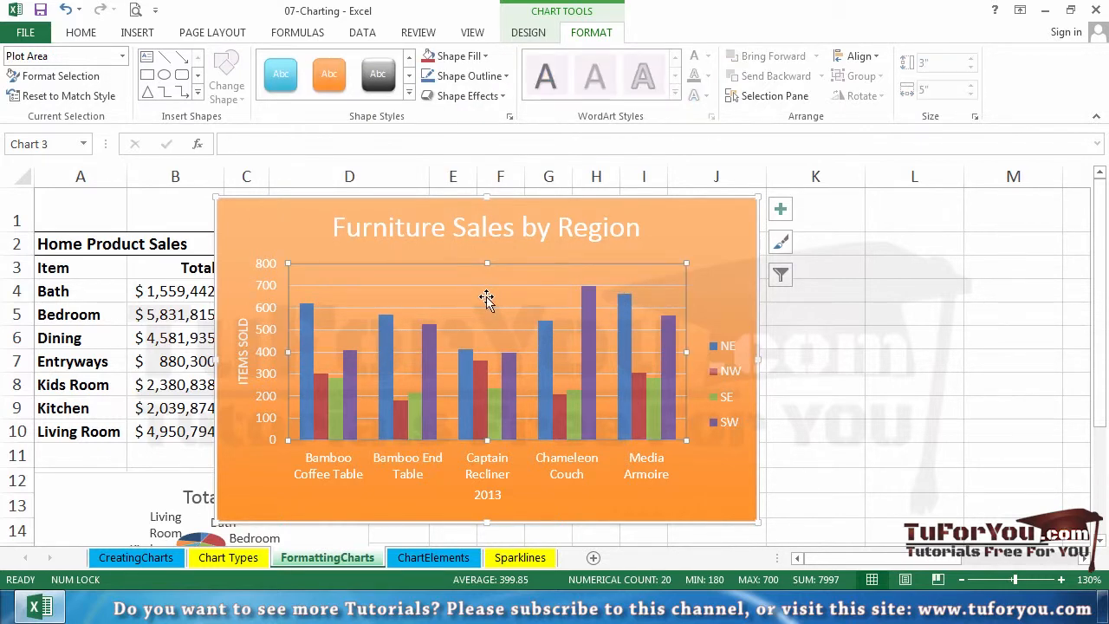
left_click(410, 96)
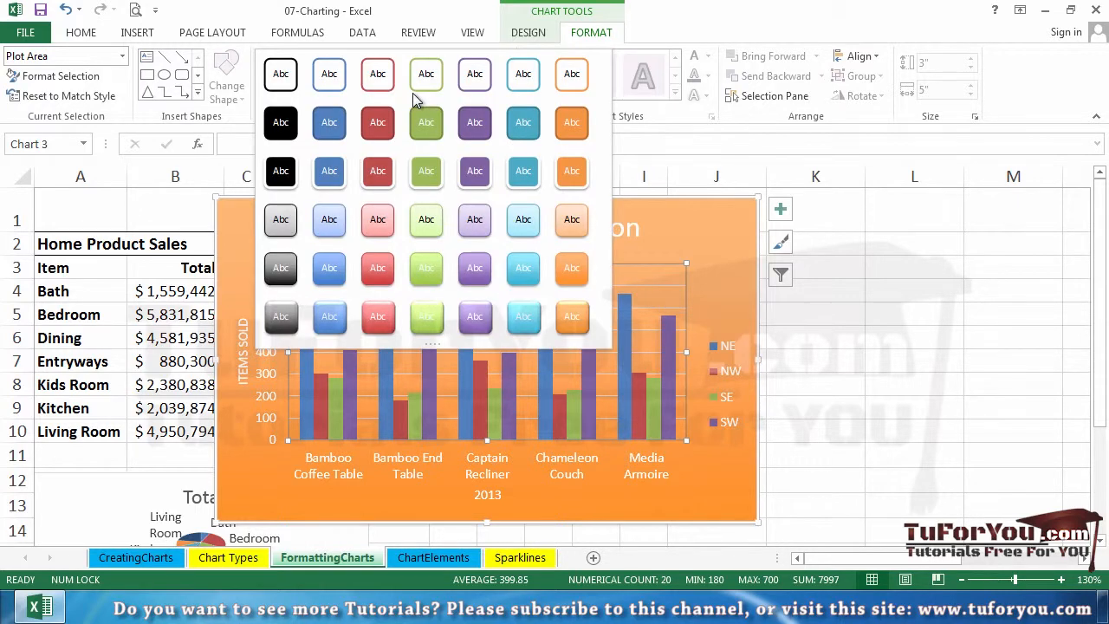
left_click(417, 227)
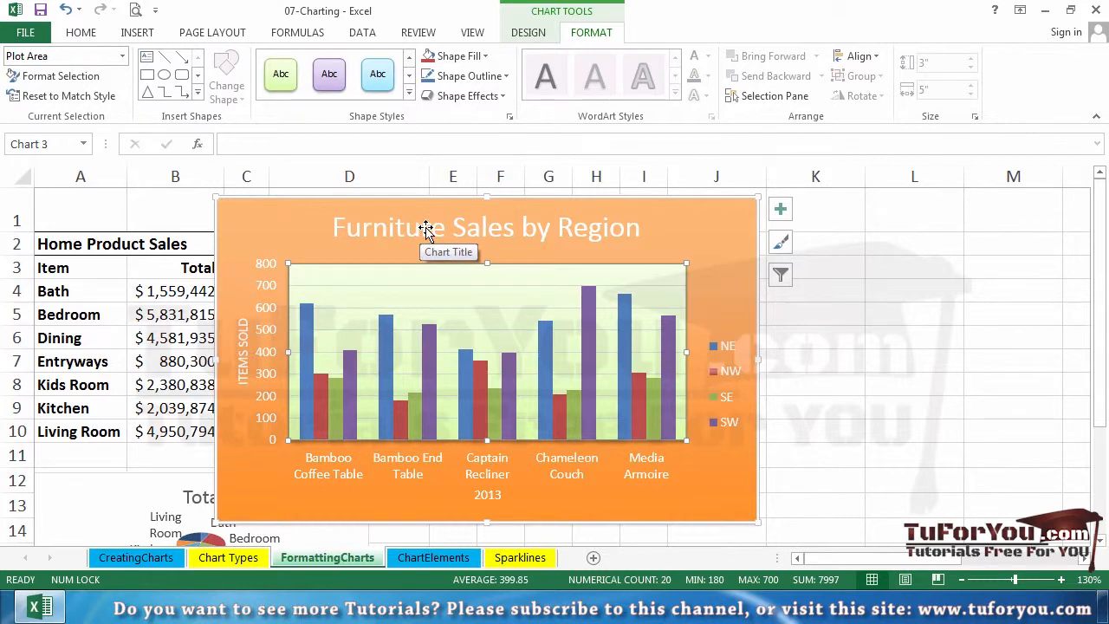
- Make the column chart's title, Furniture Sales by Region, bold
left_click(588, 232)
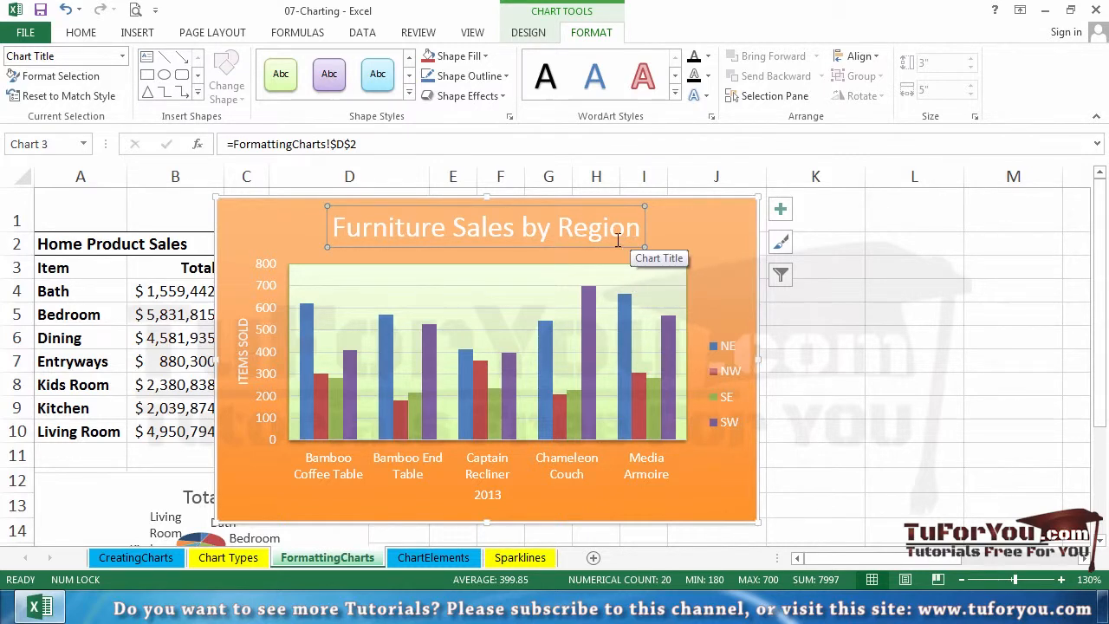
left_click(87, 35)
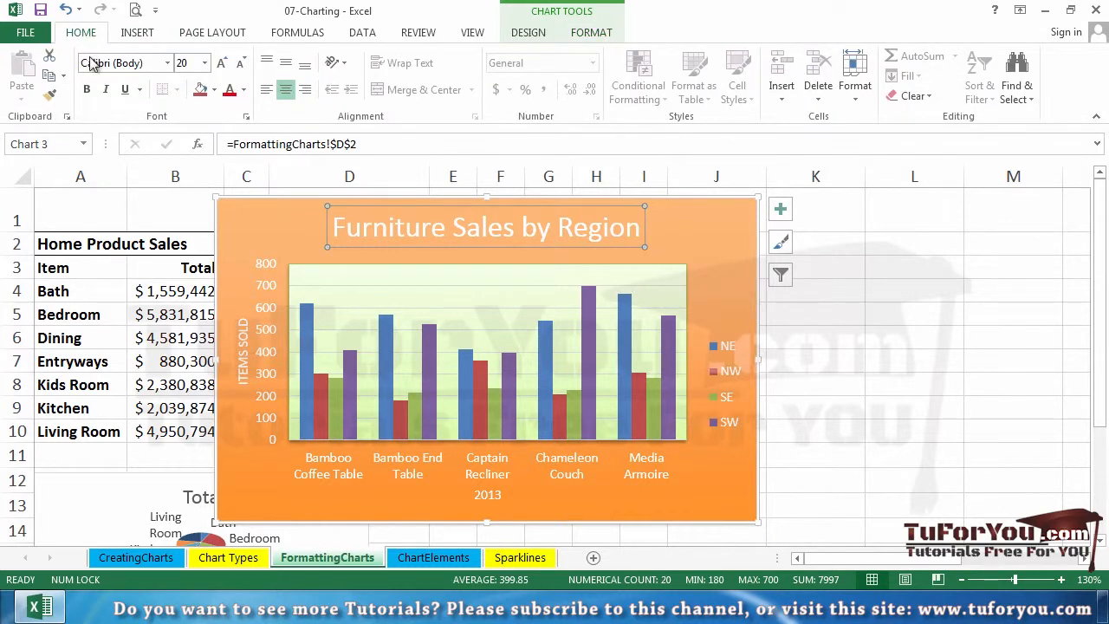
left_click(87, 90)
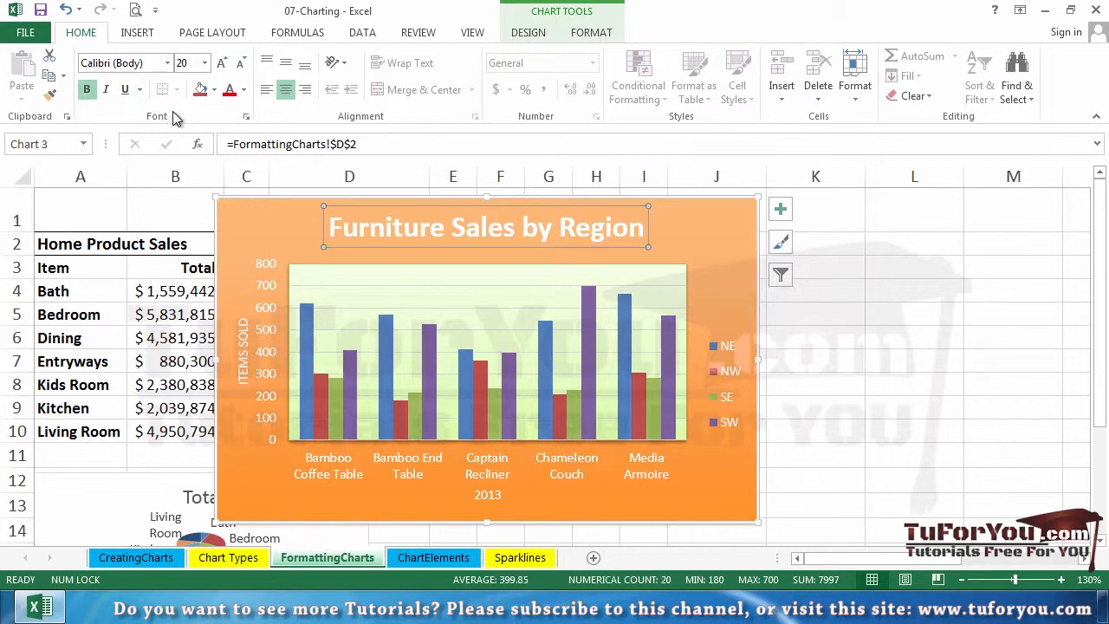
- Apply the second preset chart style, with unfilled outlined columns, to the whole Furniture Sales by Region chart
left_click(273, 213)
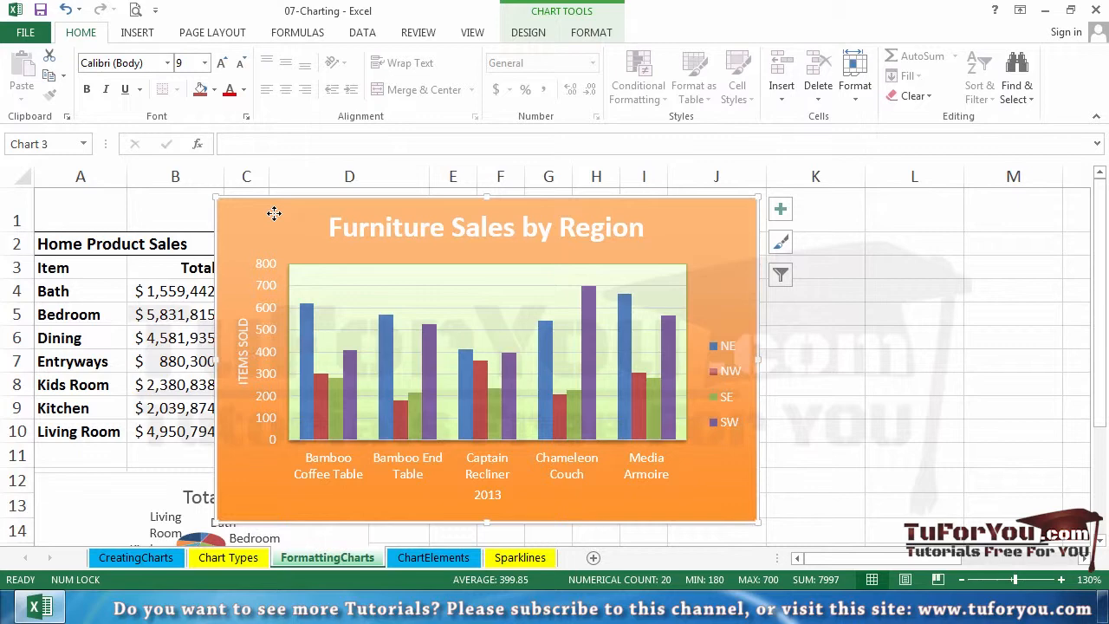
left_click(526, 33)
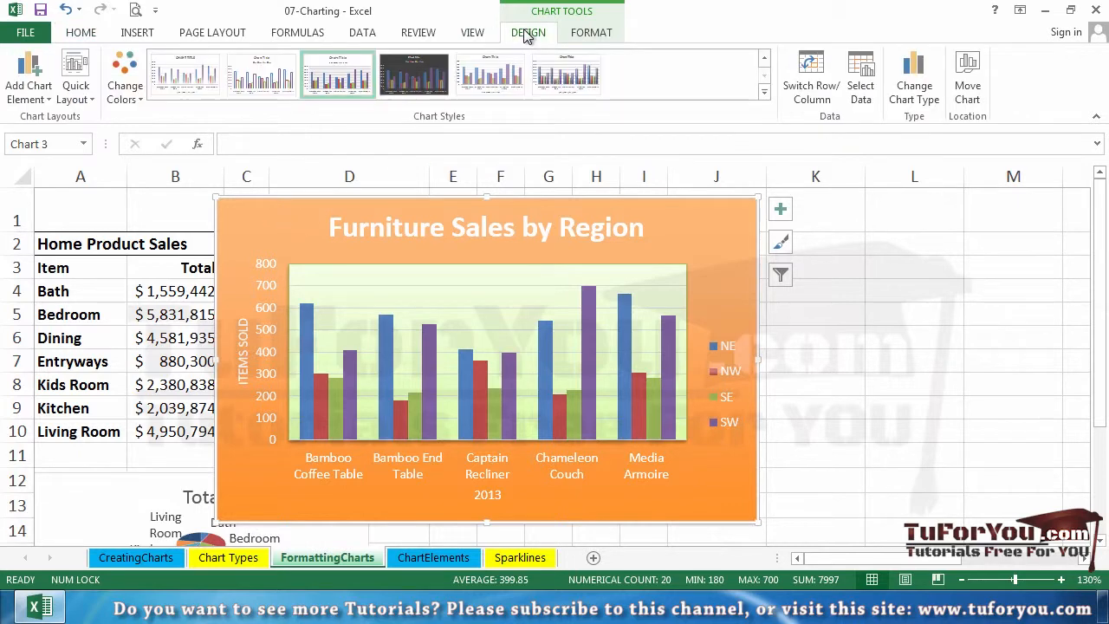
left_click(271, 82)
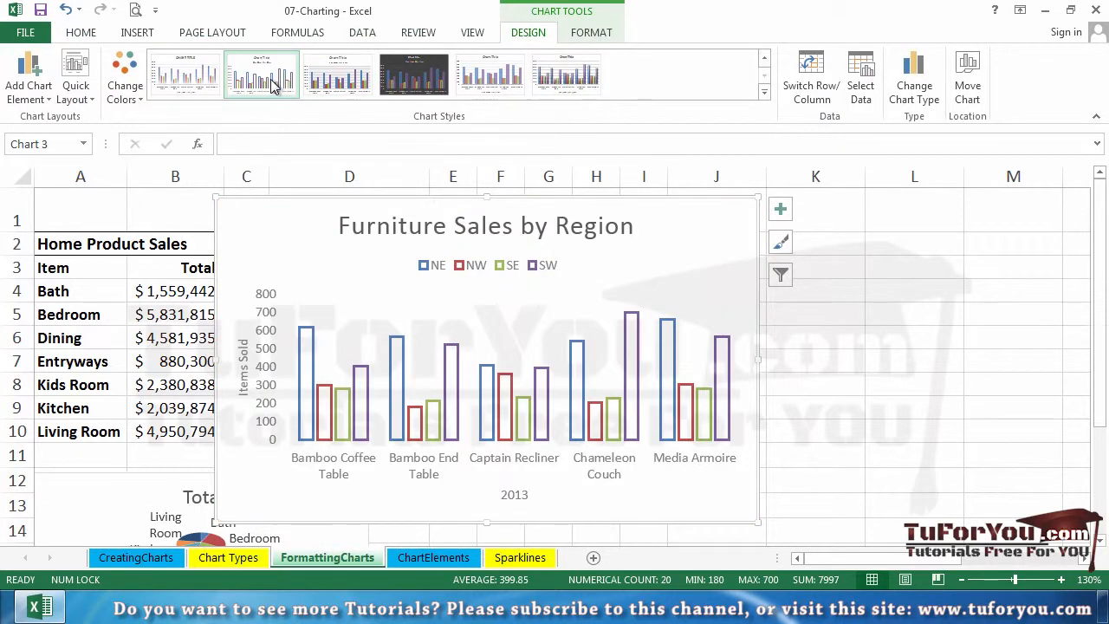
left_click(89, 84)
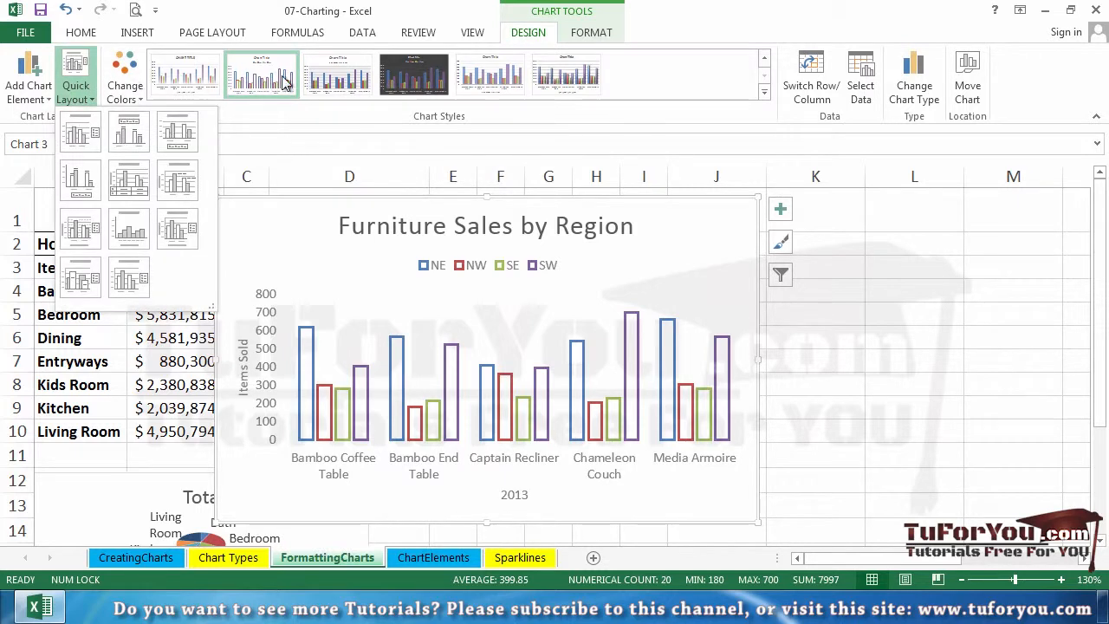
left_click(320, 82)
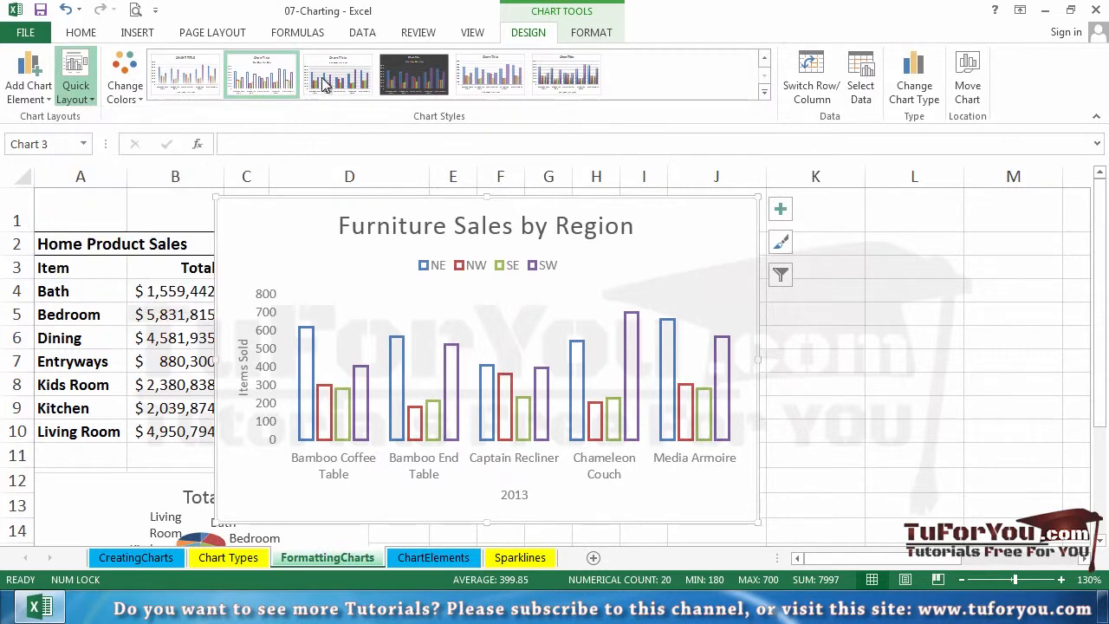